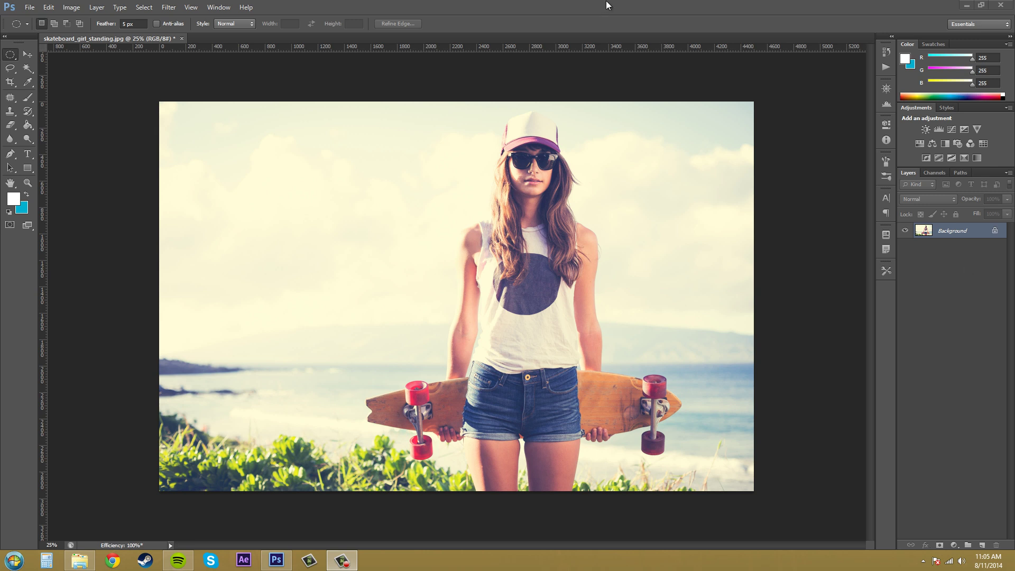
Step: Browse the Filter menu without applying anything, then duplicate the Background layer
left_click(167, 7)
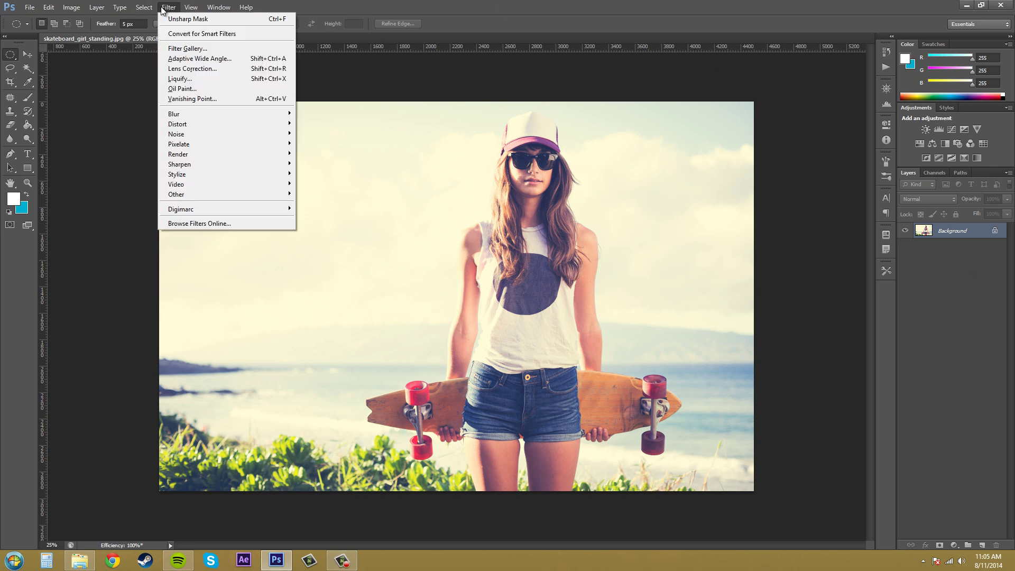
mouse_move(184, 168)
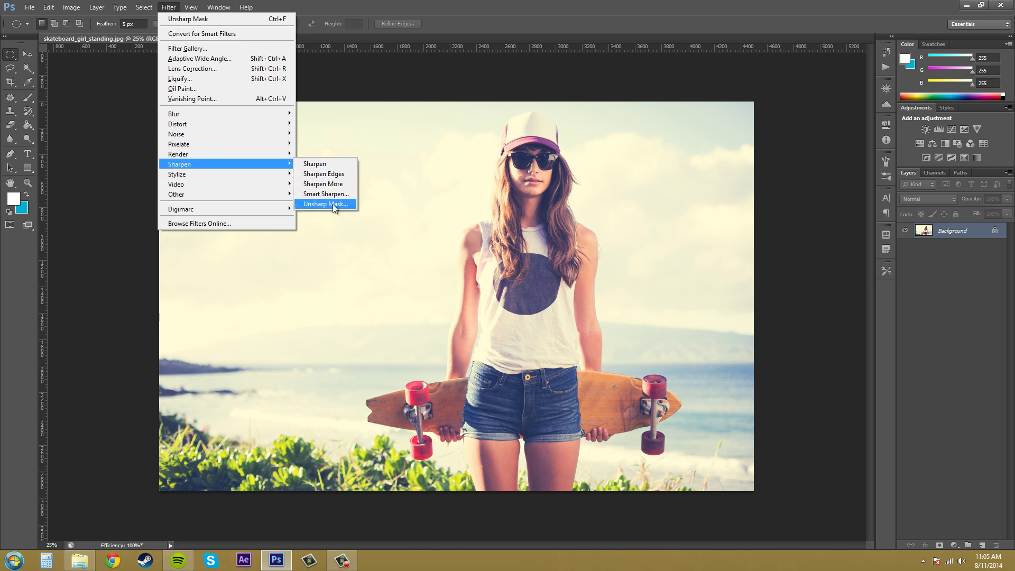
left_click(975, 352)
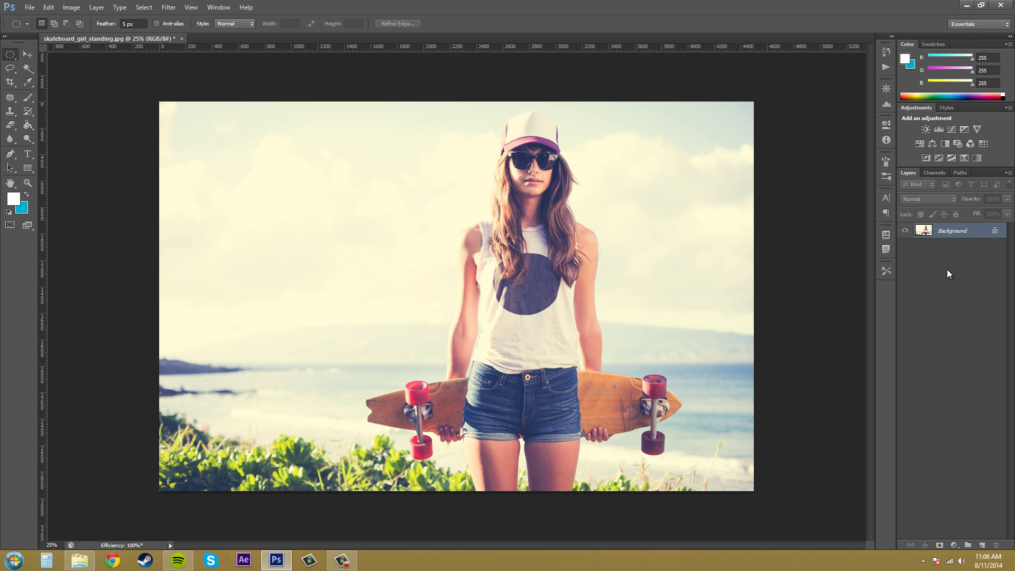
left_click_drag(949, 238, 982, 546)
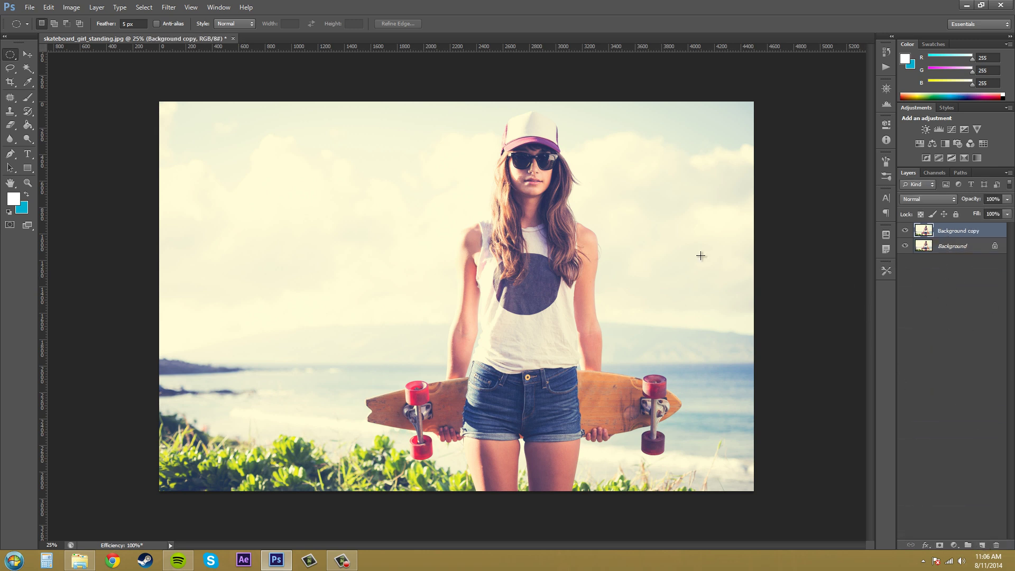
Step: Open Unsharp Mask for Background copy and preview it on the sunglasses and nose
left_click(169, 7)
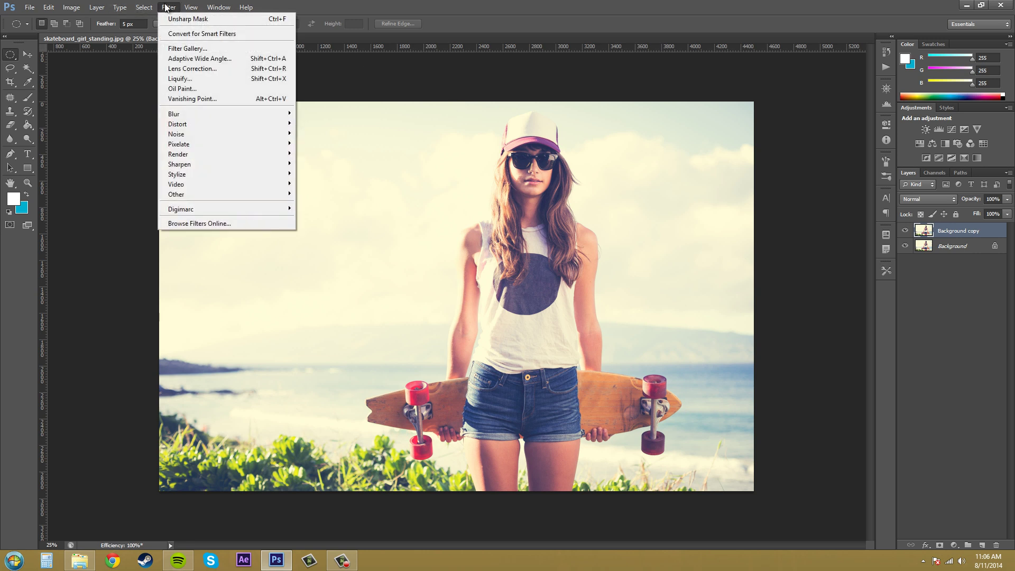
mouse_move(200, 176)
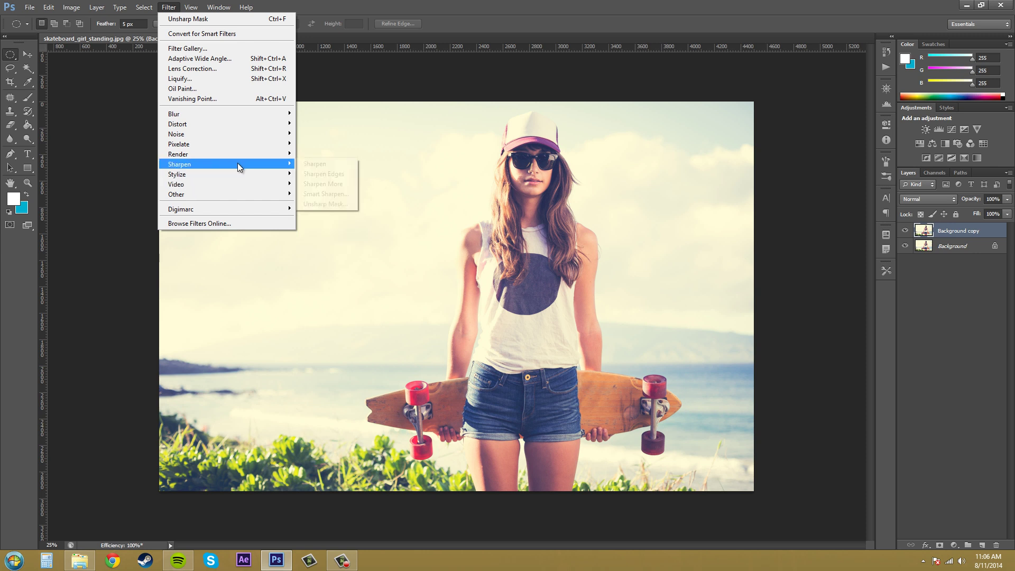
left_click(344, 203)
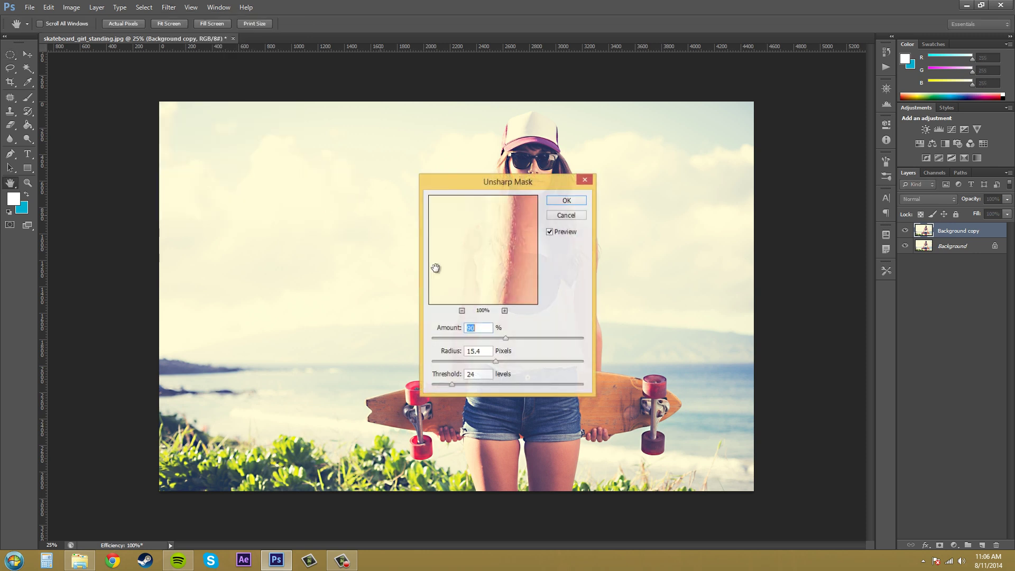
left_click_drag(531, 182, 783, 211)
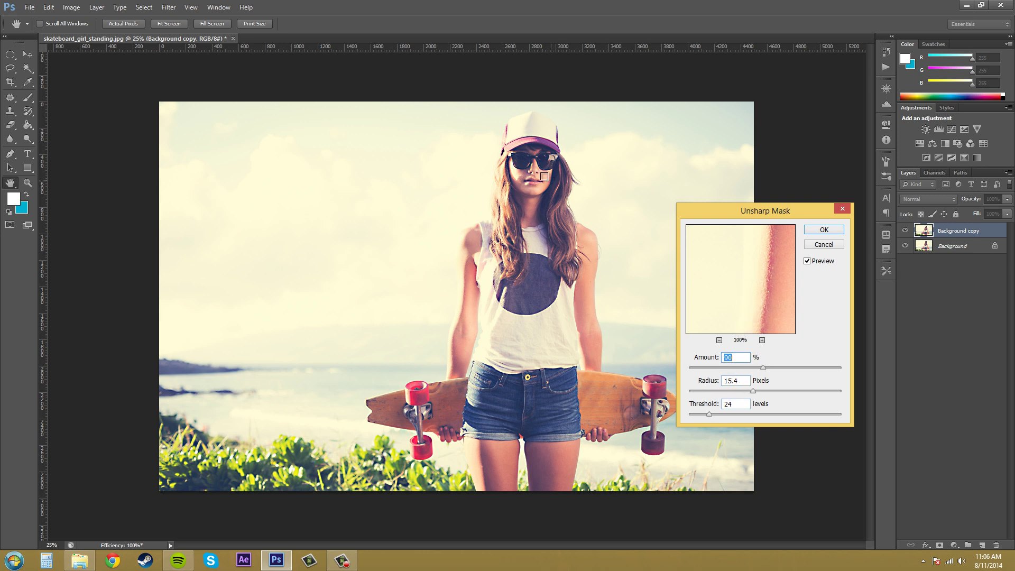
left_click(535, 166)
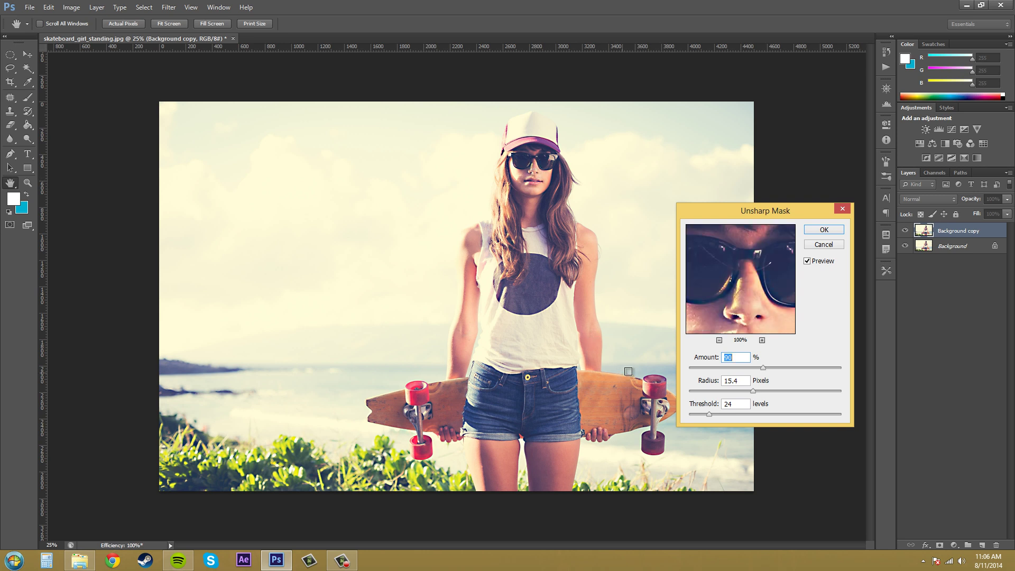
Step: Preview the red skateboard wheel and set Amount 87%, Radius 5.3 pixels, Threshold 0 levels
left_click_drag(646, 379, 655, 381)
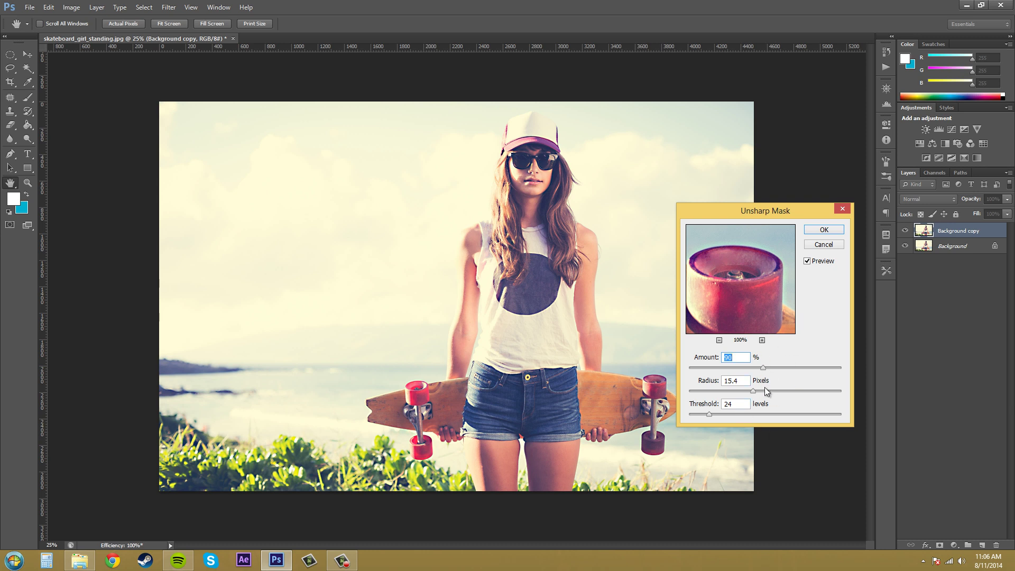
left_click_drag(749, 369, 690, 380)
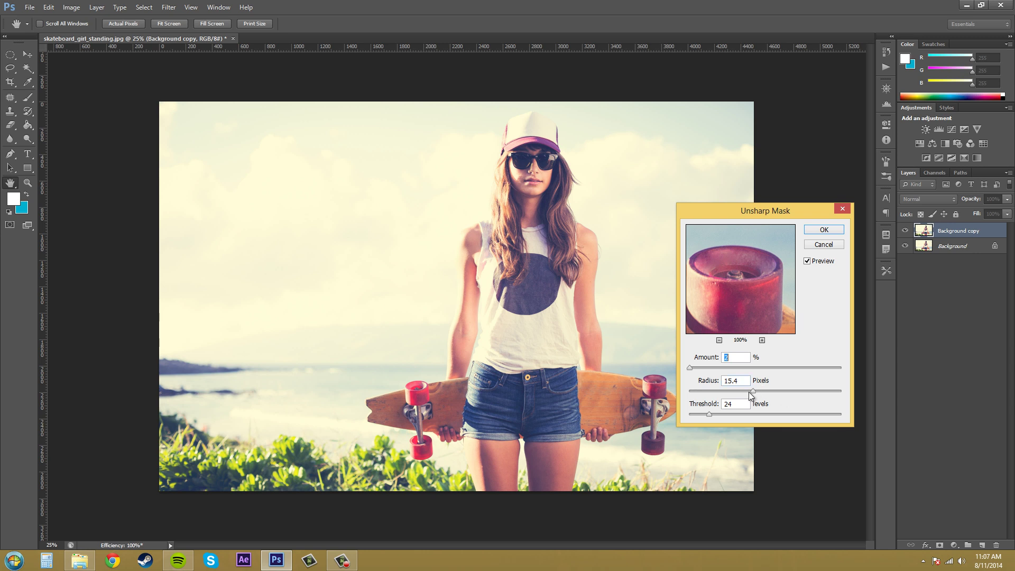
left_click_drag(753, 391, 689, 415)
left_click_drag(690, 367, 689, 367)
left_click_drag(717, 368, 756, 368)
left_click_drag(762, 369, 761, 369)
left_click_drag(727, 390, 731, 390)
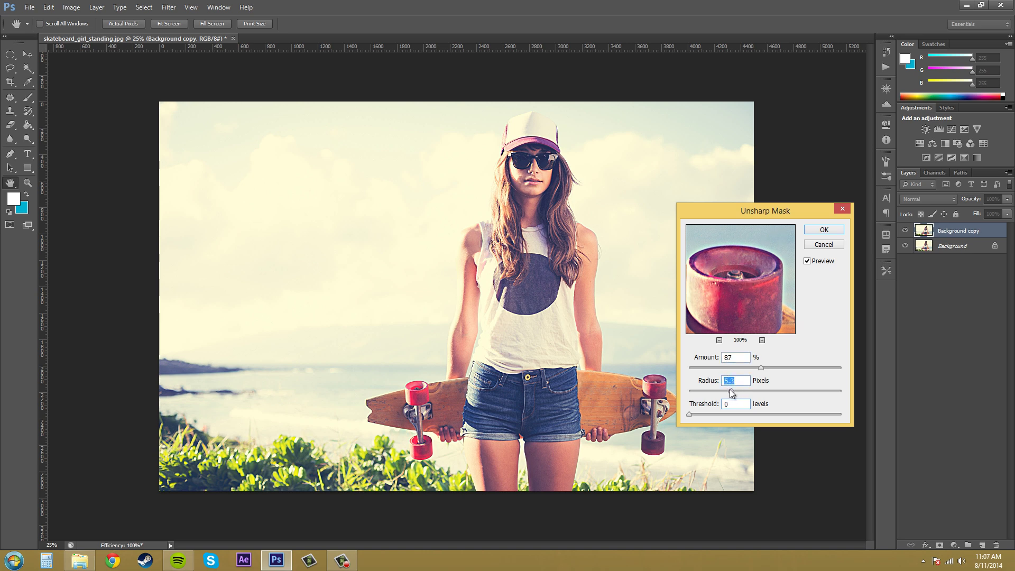
Step: Lower the Unsharp Mask radius from 5.3 to about 3.3 pixels, keeping Amount 87%
left_click_drag(731, 390, 689, 392)
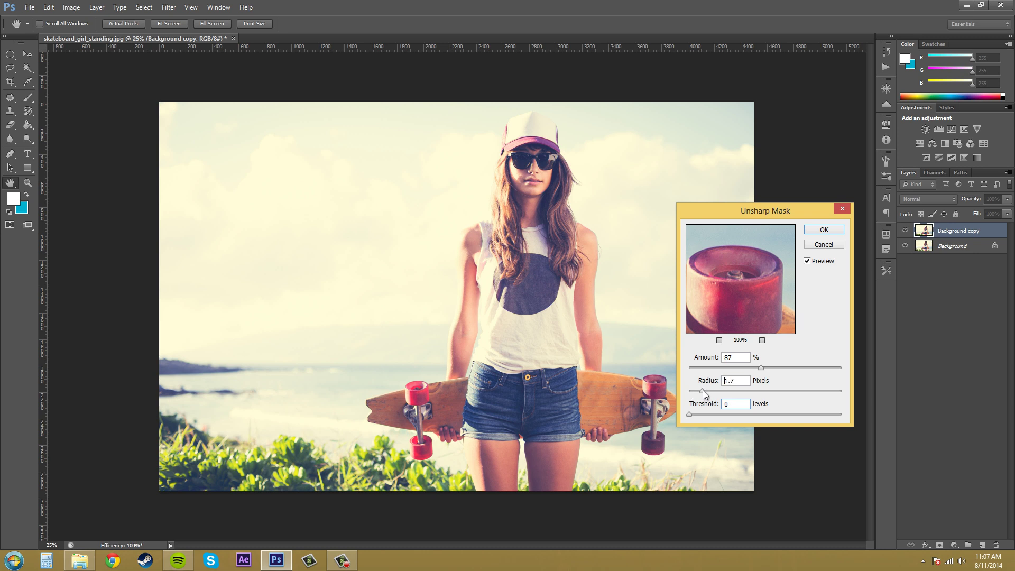
left_click_drag(717, 391, 718, 391)
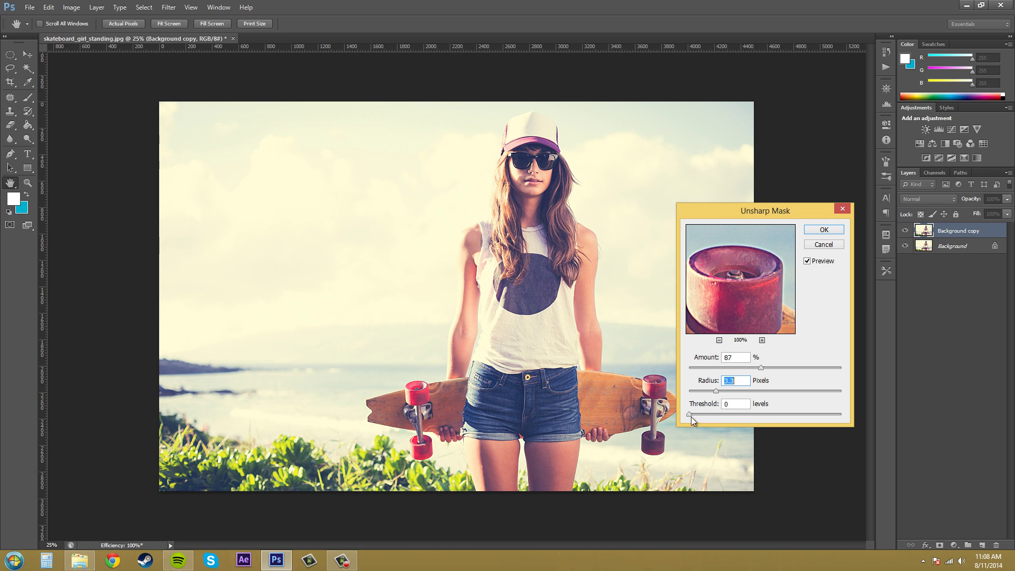
Step: Try Threshold values up to 255, settle on 10 levels, and apply the Unsharp Mask
left_click_drag(690, 417, 699, 414)
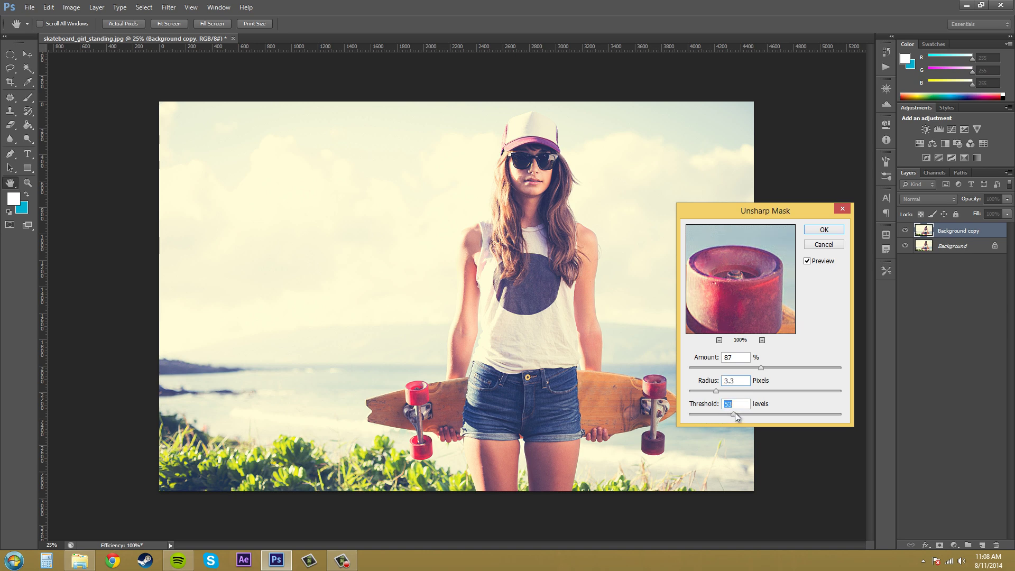
left_click_drag(736, 415, 866, 426)
left_click_drag(725, 414, 716, 415)
left_click_drag(696, 416, 695, 416)
left_click_drag(693, 416, 697, 417)
left_click(813, 233)
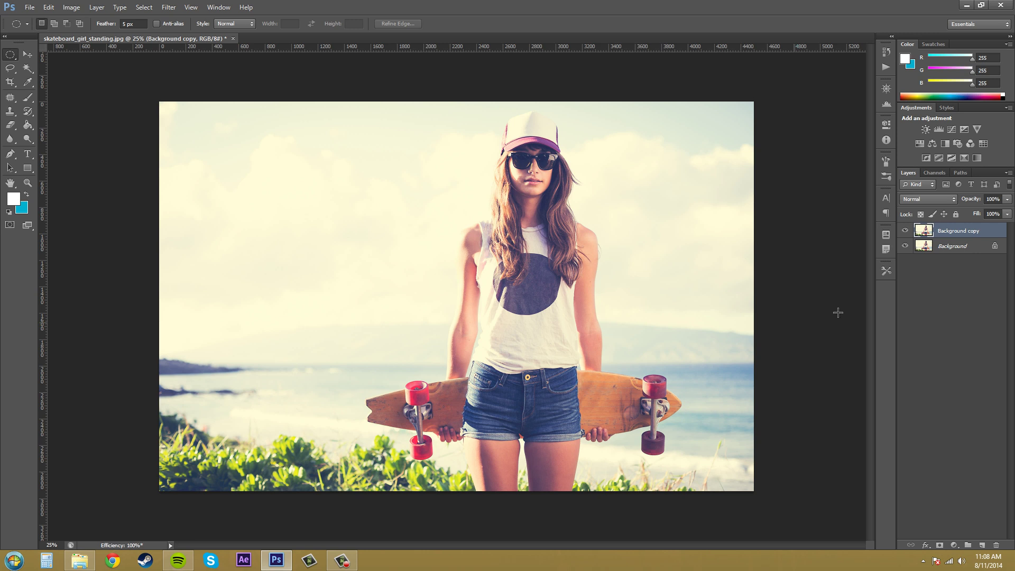
left_click(906, 232)
left_click(905, 231)
left_click(906, 231)
left_click(906, 231)
left_click(906, 231)
left_click(905, 231)
left_click(906, 232)
left_click(905, 231)
left_click(904, 231)
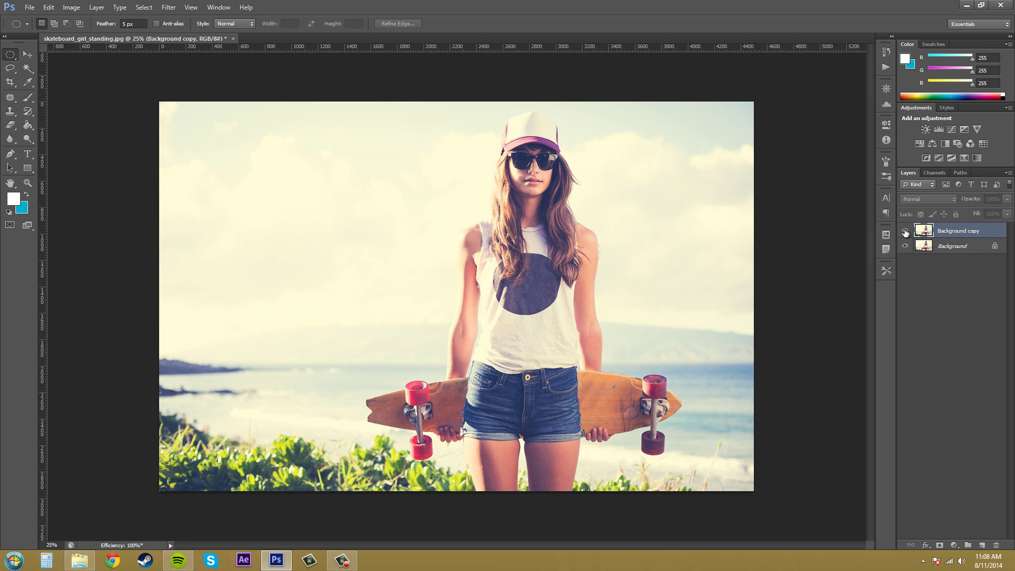
left_click(905, 231)
left_click(905, 231)
left_click(905, 231)
left_click(905, 231)
left_click(905, 231)
left_click(904, 231)
left_click(905, 231)
left_click(905, 231)
left_click(905, 231)
left_click(905, 231)
left_click(904, 231)
left_click(904, 231)
left_click(905, 231)
left_click(905, 231)
left_click(905, 231)
left_click(904, 231)
left_click(905, 231)
left_click(904, 231)
left_click(905, 231)
left_click(904, 231)
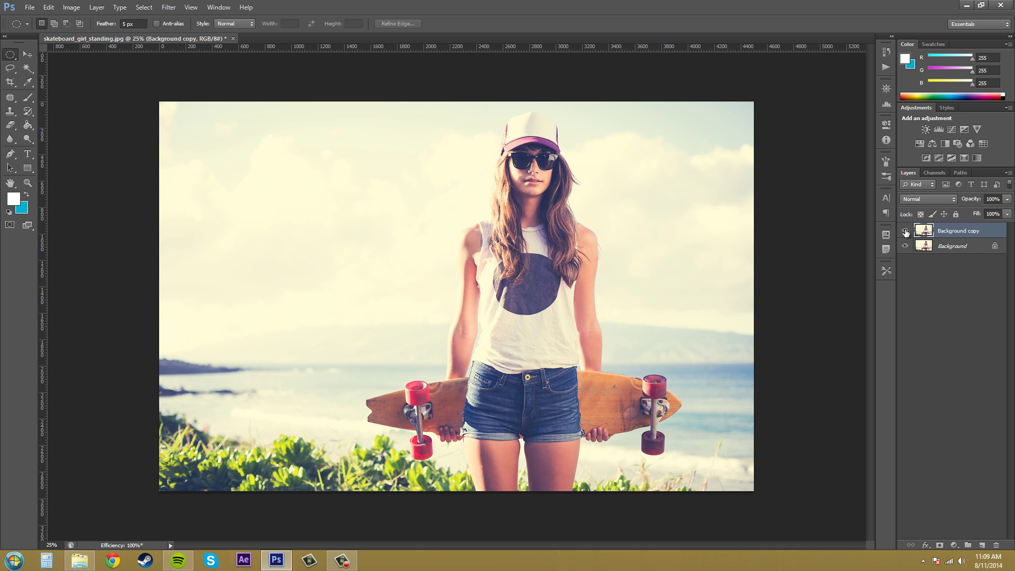